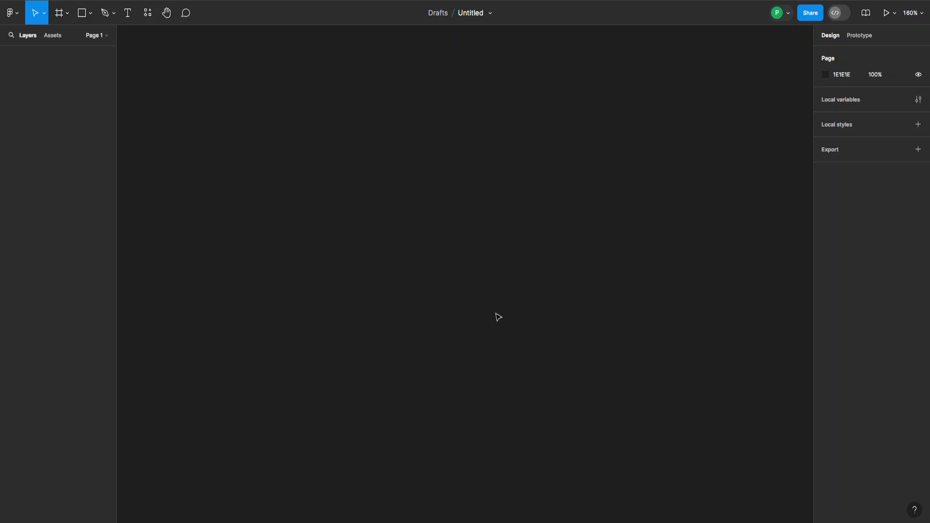
Step: Draw a grey rectangle of about 293×204 in the middle of the canvas
click(82, 13)
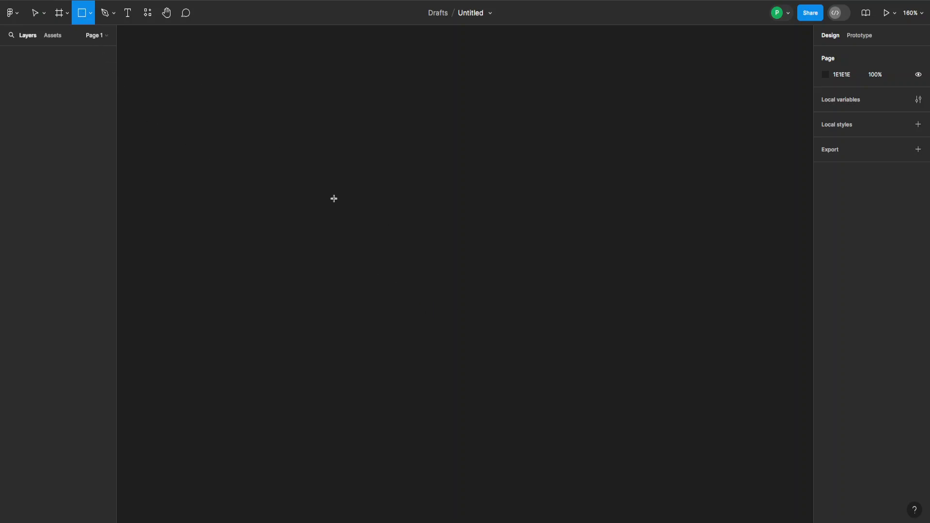
drag(334, 198, 560, 363)
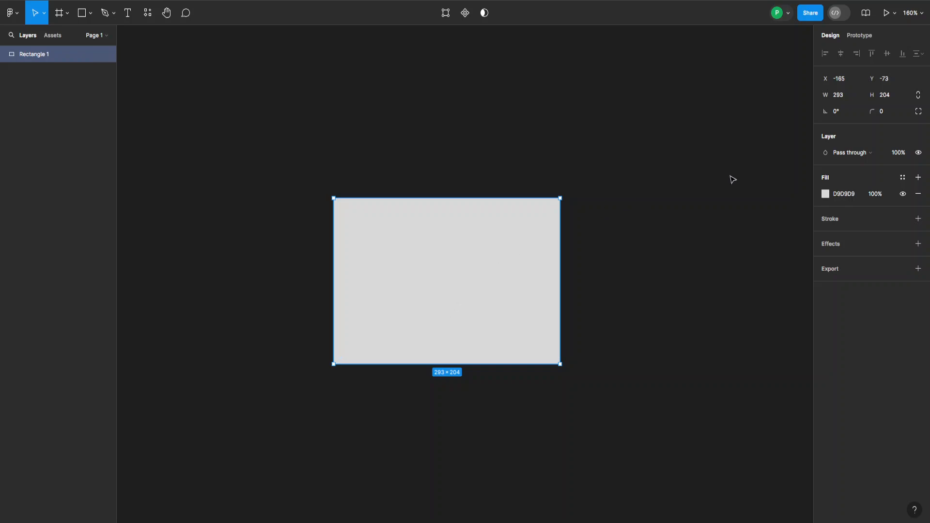
Step: Change the rectangle's fill type to Image and bring up the file picker
click(825, 193)
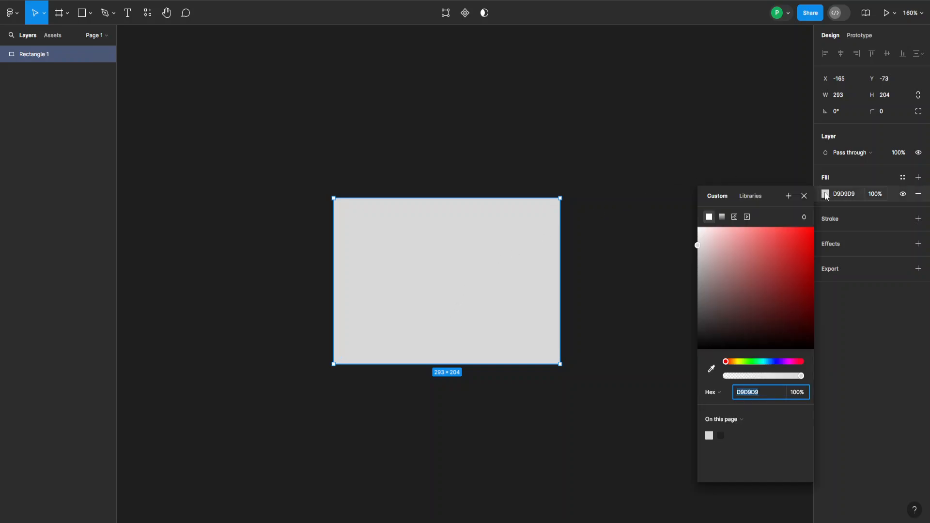
click(733, 217)
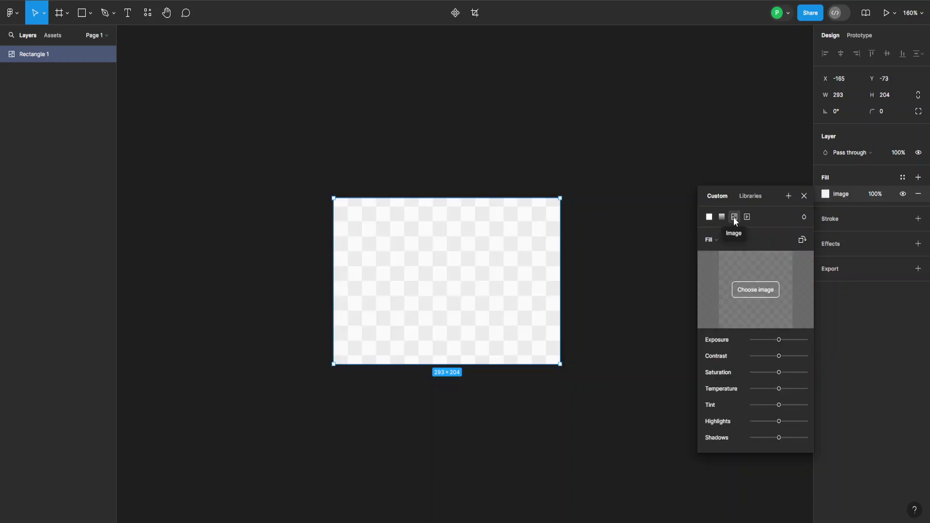
click(752, 291)
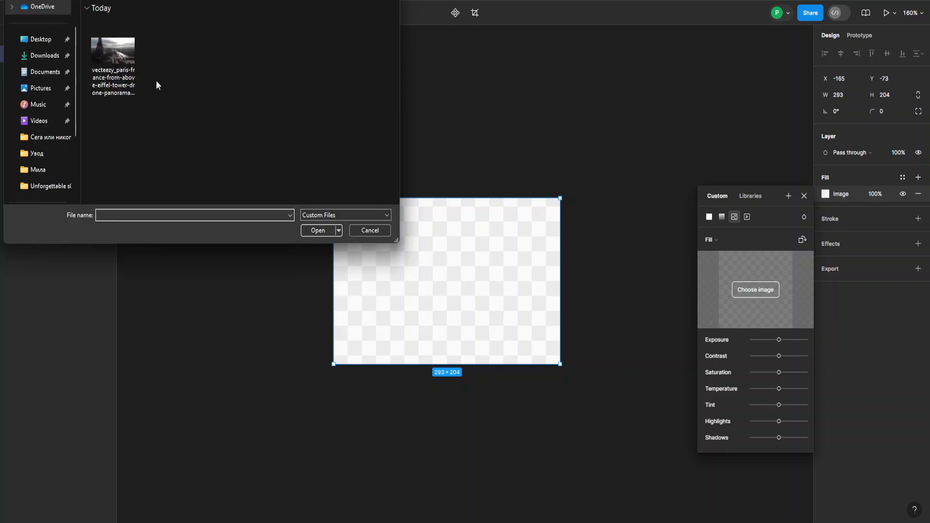
Step: Load the Paris Eiffel Tower drone GIF as the rectangle's image fill
double_click(122, 57)
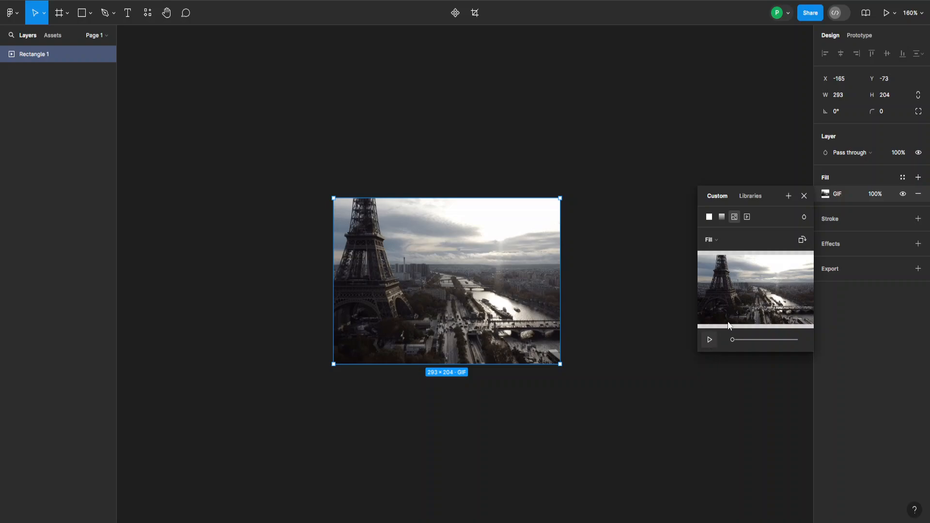
Step: Play the GIF animation preview, close the fill settings and deselect the rectangle
click(709, 341)
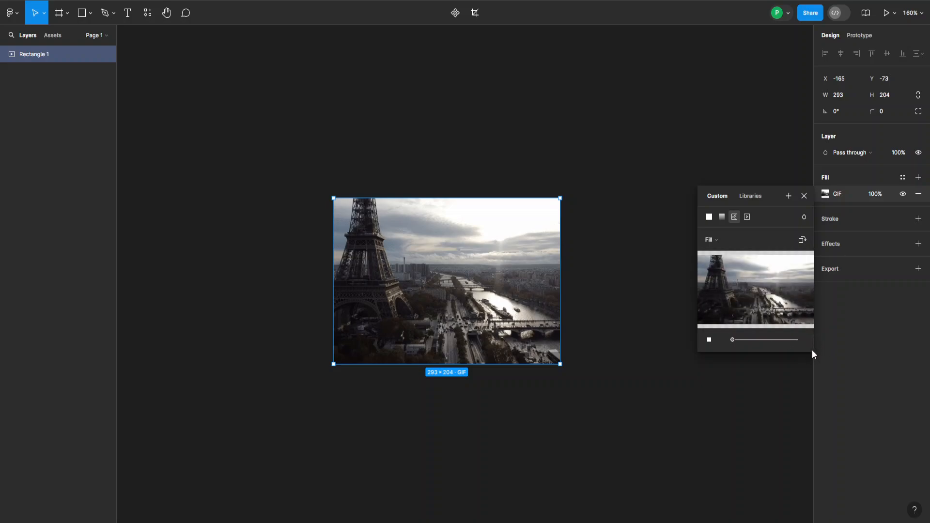
click(808, 198)
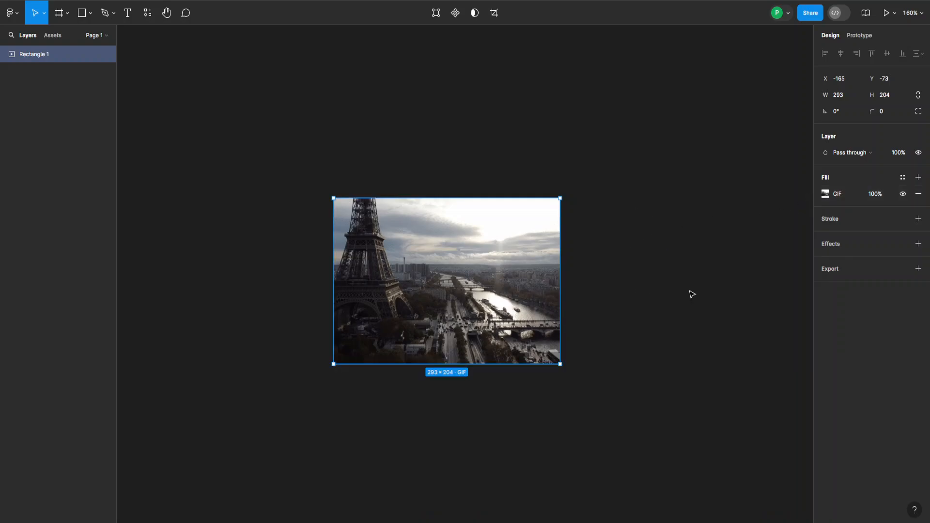
click(654, 300)
scroll(638, 313, down, 1)
scroll(633, 288, down, 1)
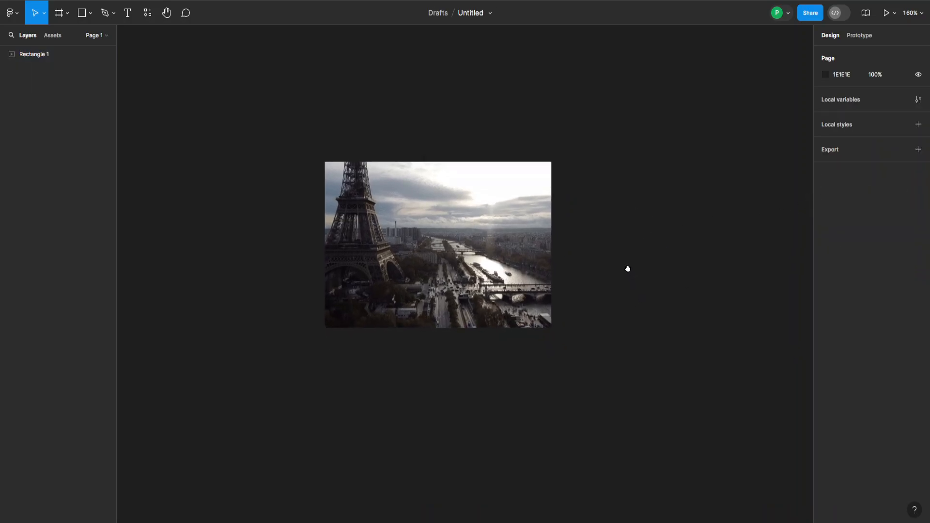
Step: Draw a white frame around the GIF rectangle and adjust its size to fit
click(62, 16)
drag(285, 118, 596, 393)
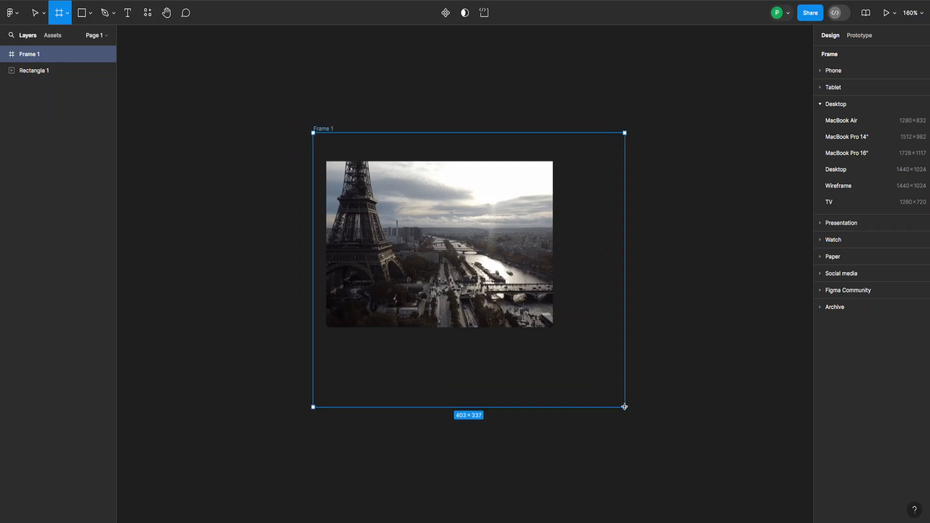
mouse_move(596, 393)
mouse_down()
mouse_move(564, 407)
mouse_move(567, 379)
mouse_up()
Step: Add the caption 'Paris' and position it centred beneath the image
click(127, 12)
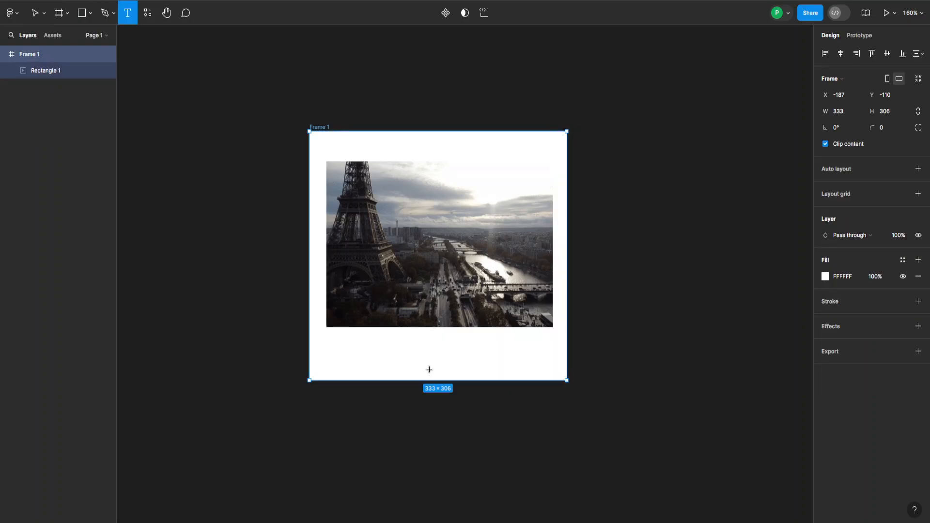
click(399, 385)
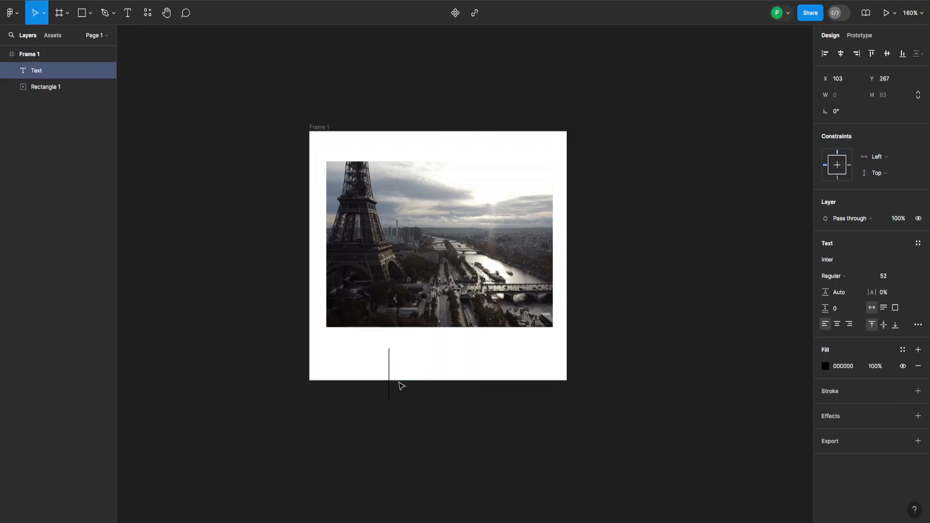
text(Paris)
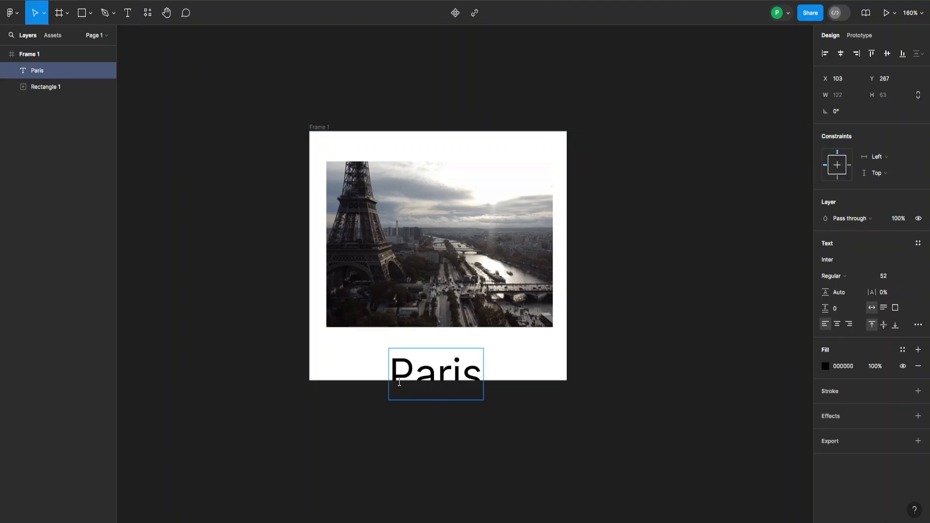
key(Escape)
drag(468, 378, 473, 359)
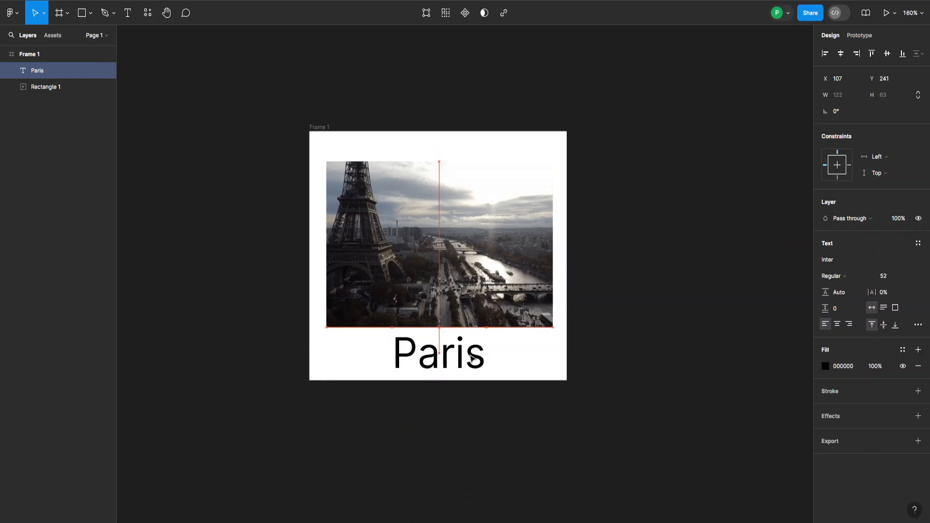
click(624, 336)
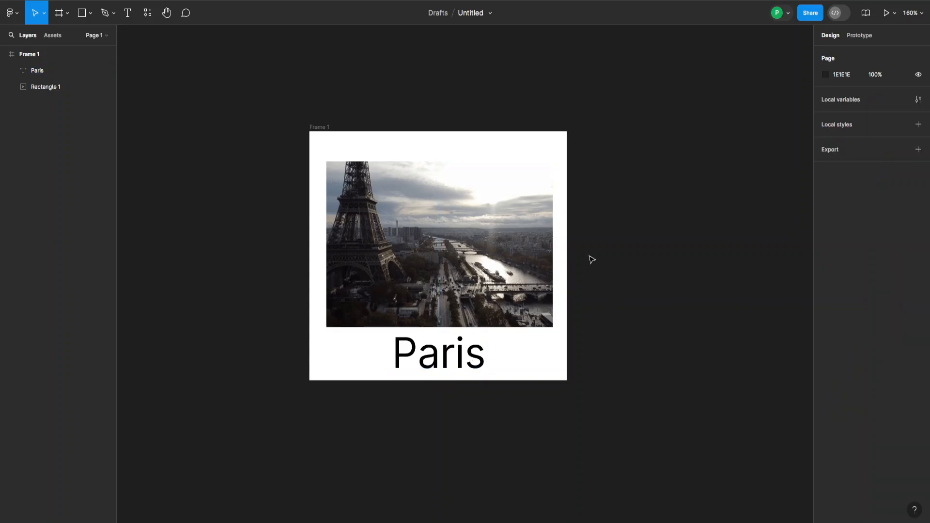